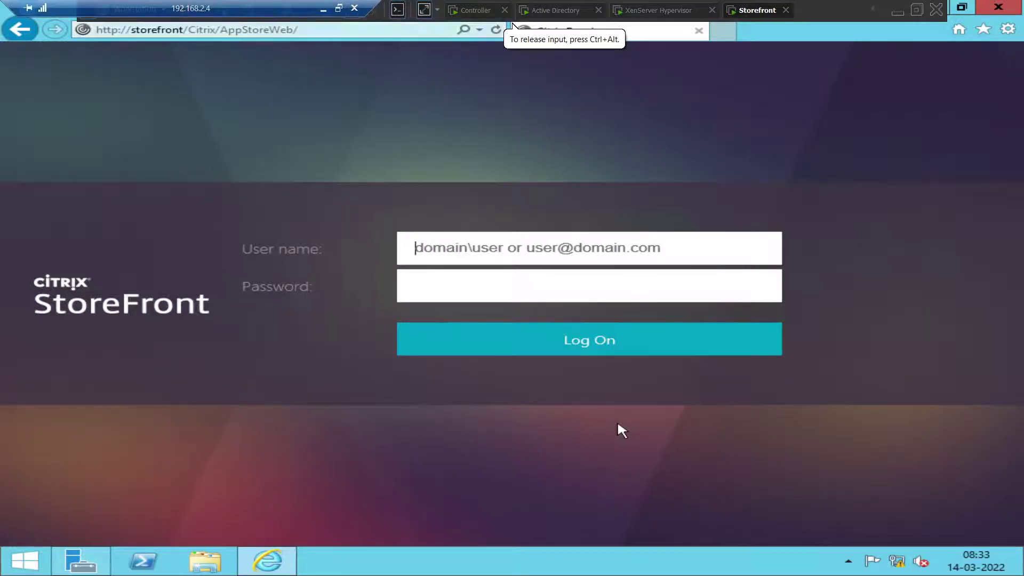
Step: Attempt a StoreFront logon as the domain administrator and dismiss the request-failed error
type("vdi")
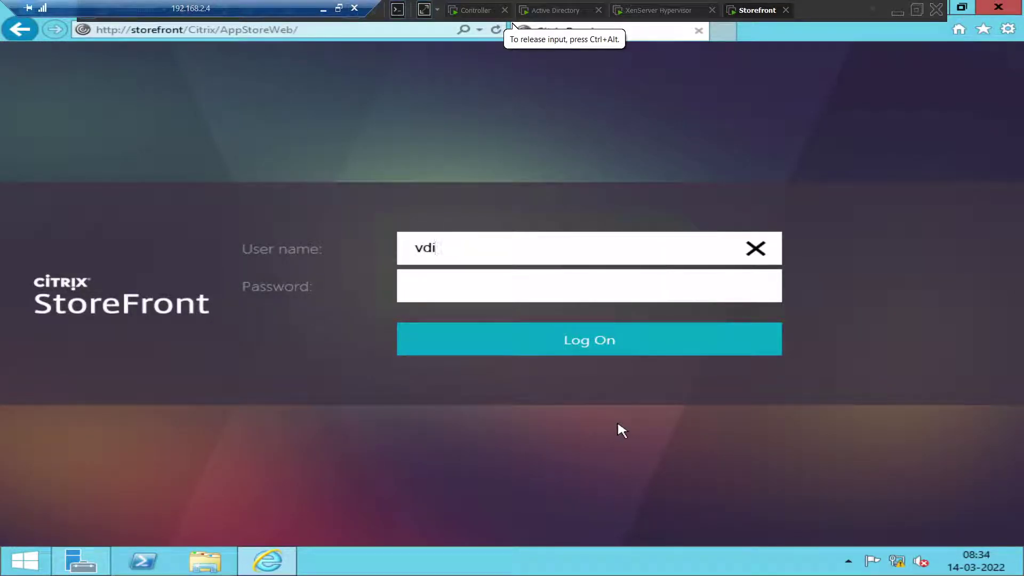
type("lab")
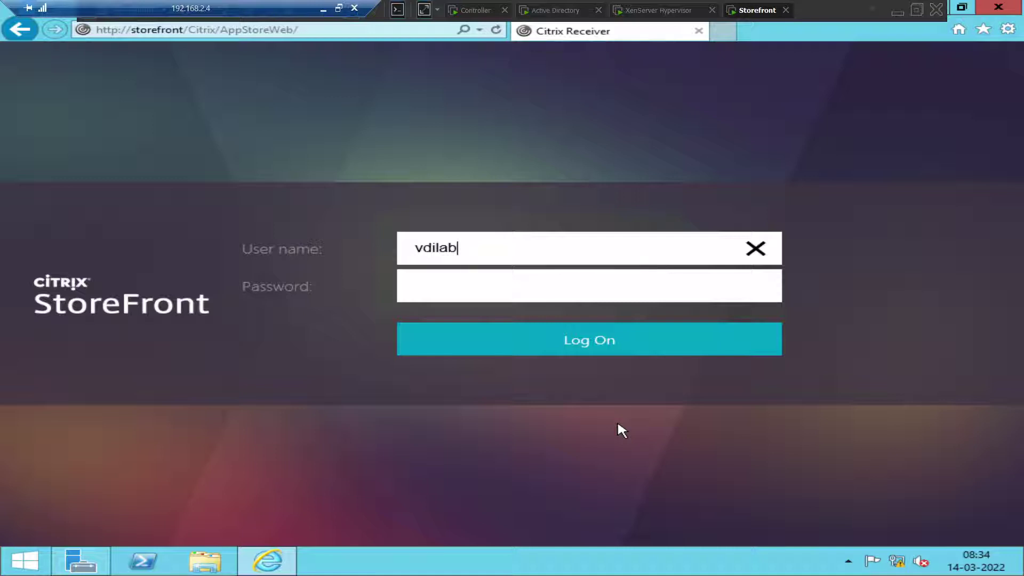
type("\\administrator")
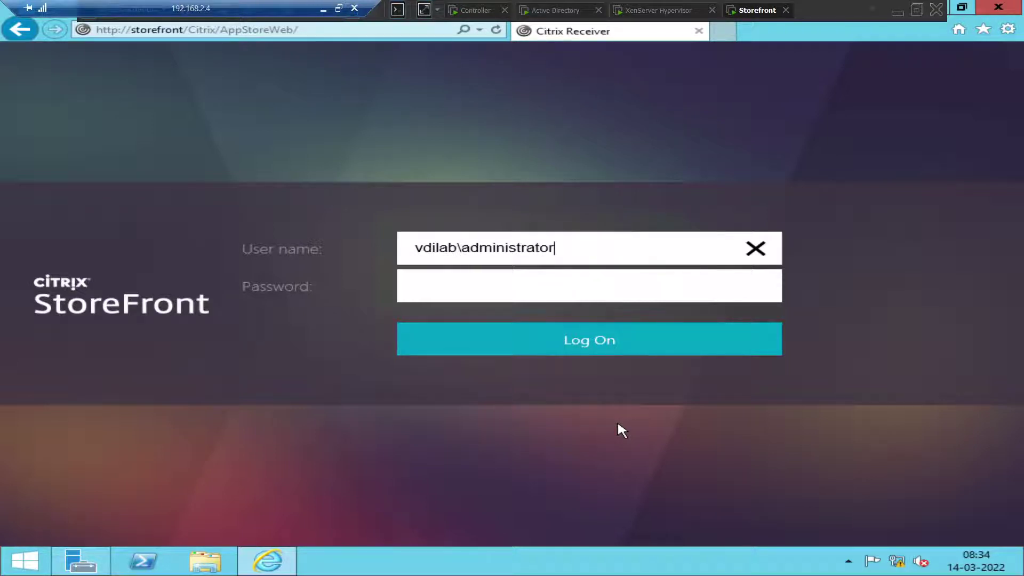
key("Tab")
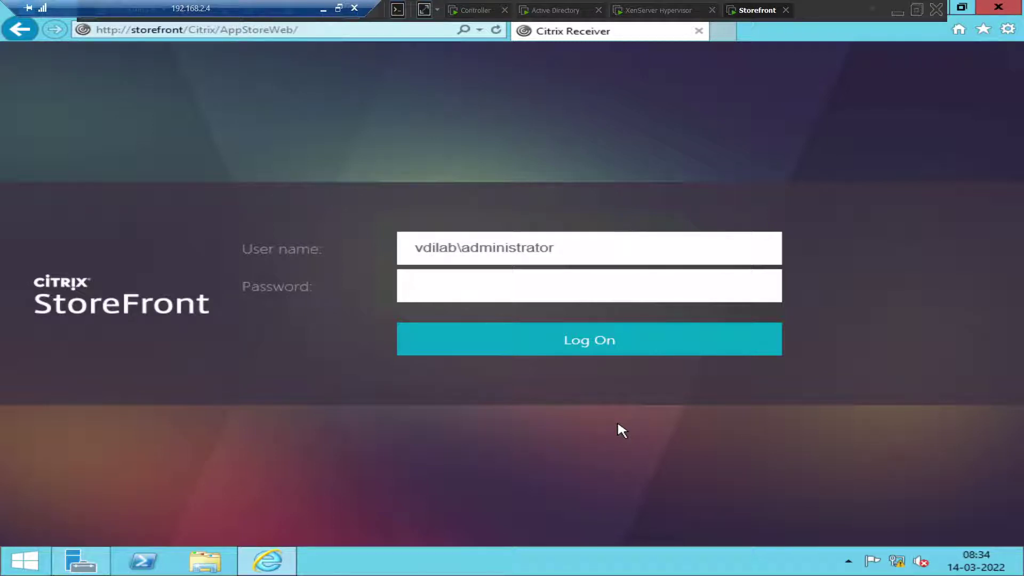
type("•••••••••••")
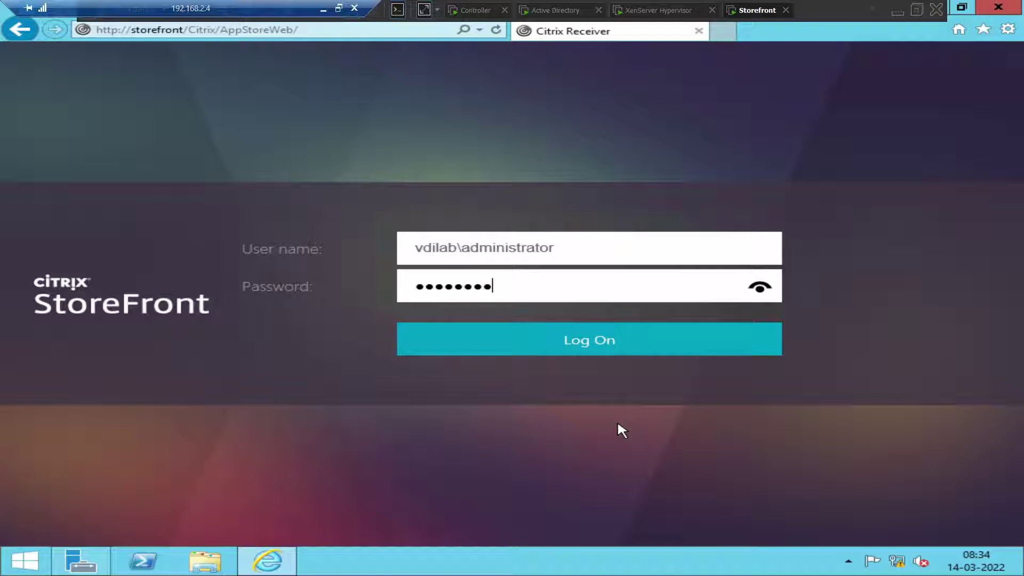
key("Return")
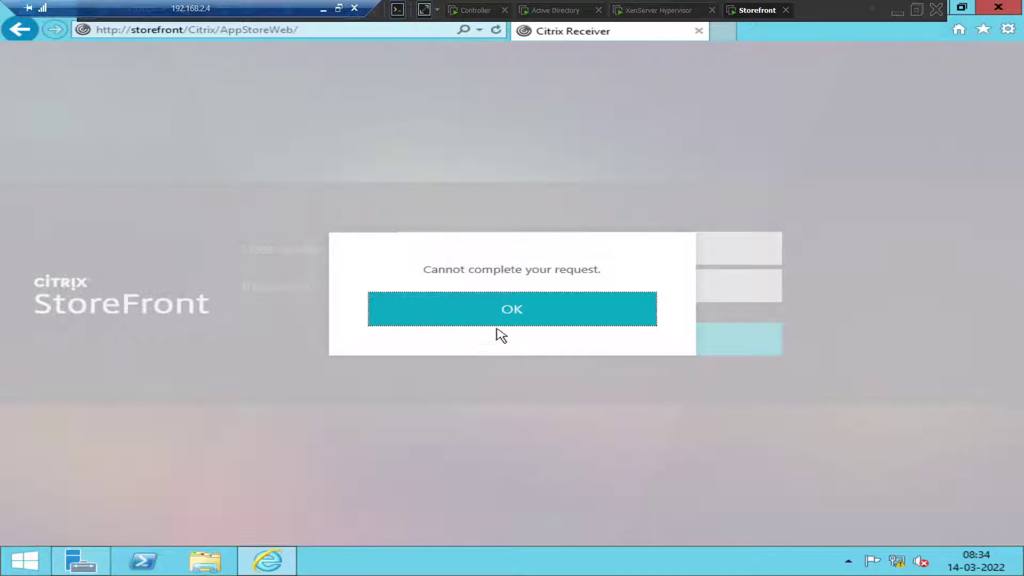
left_click(515, 315)
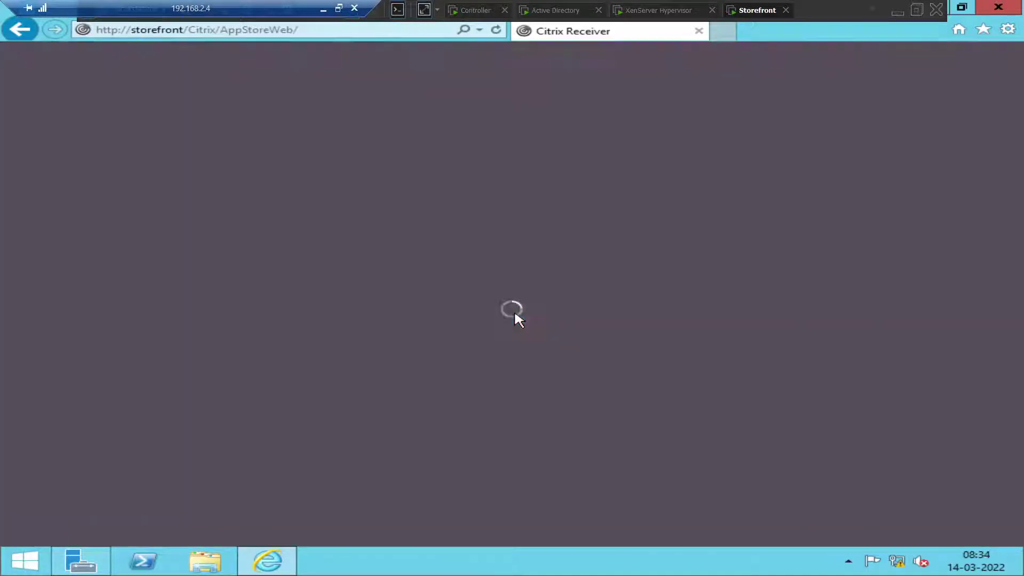
Step: Attempt a logon with a second domain user account and dismiss the request-failed error
type("vd")
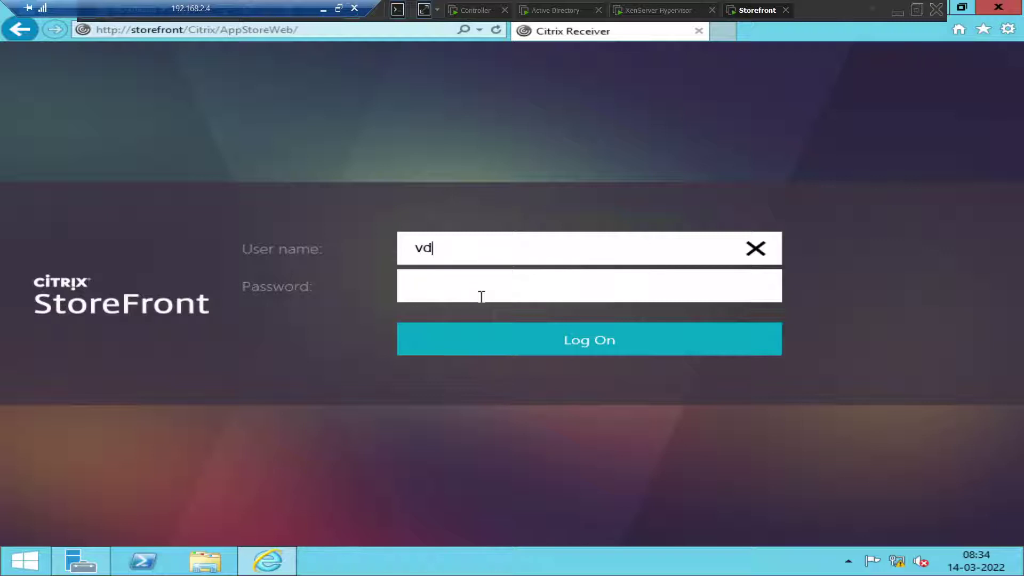
type("ilab\\tom")
key("Tab")
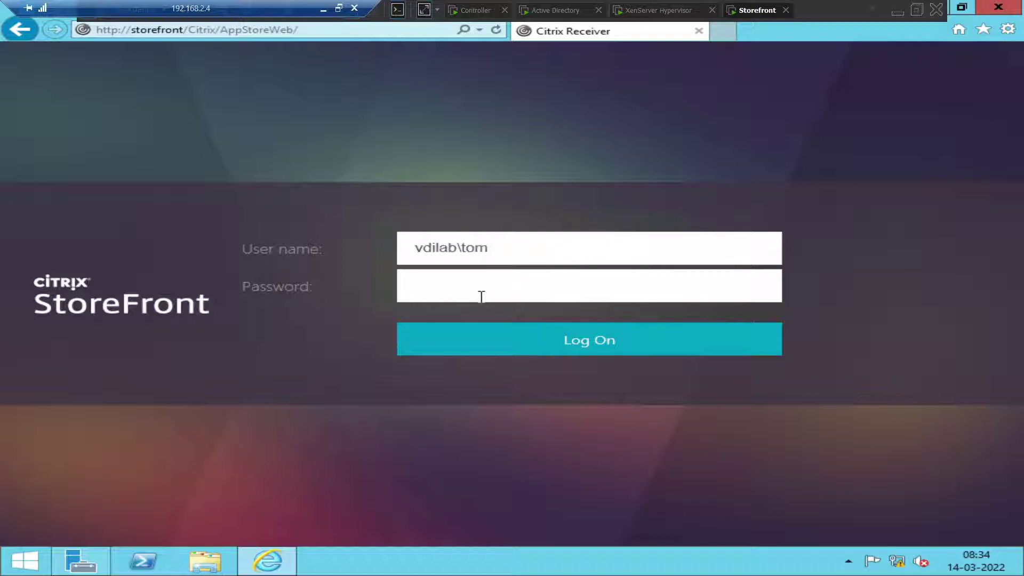
type("********")
key("Return")
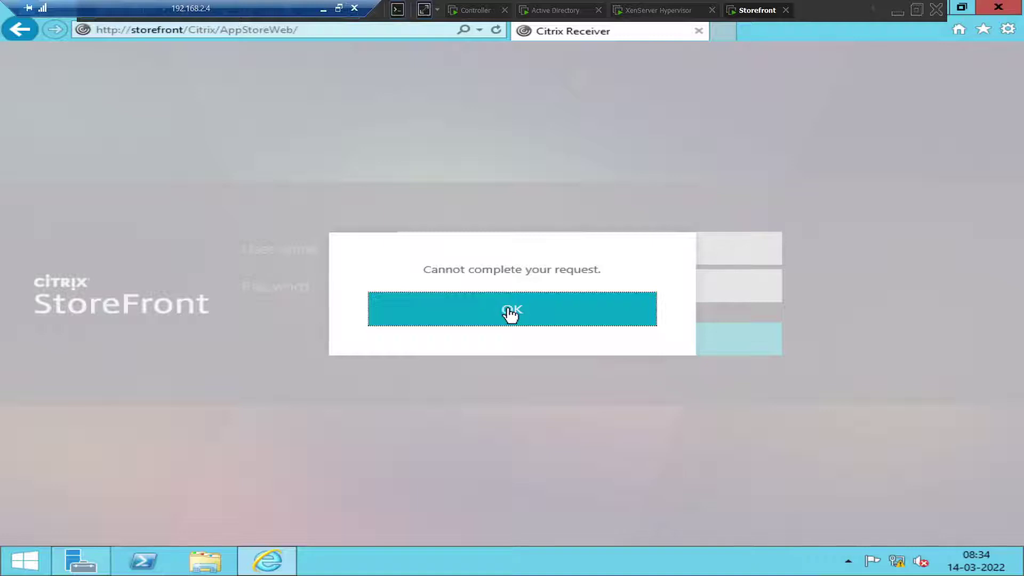
left_click(534, 318)
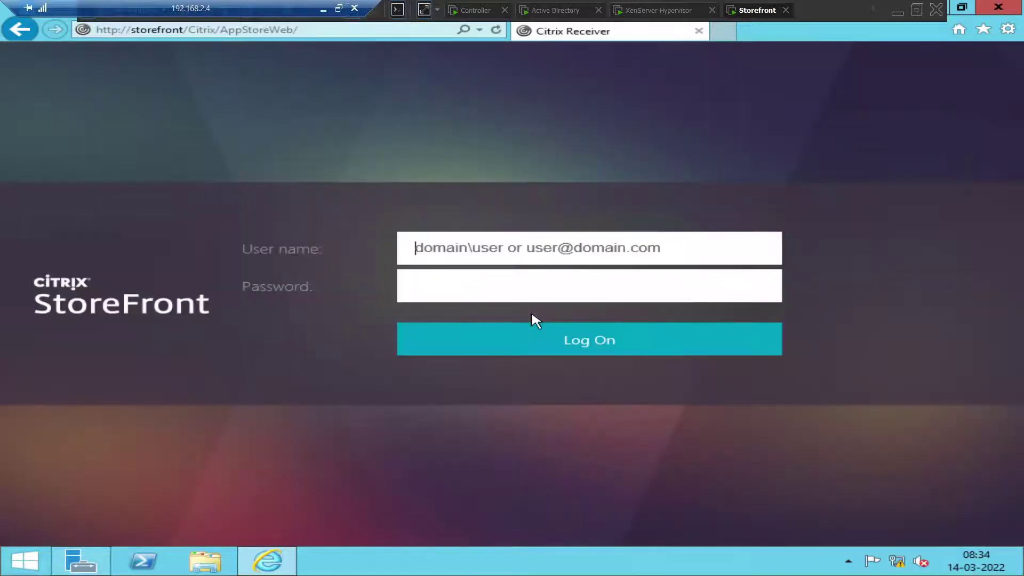
Step: Close Internet Explorer and load the StoreFront log-on page in a fresh browser window
left_click(1014, 6)
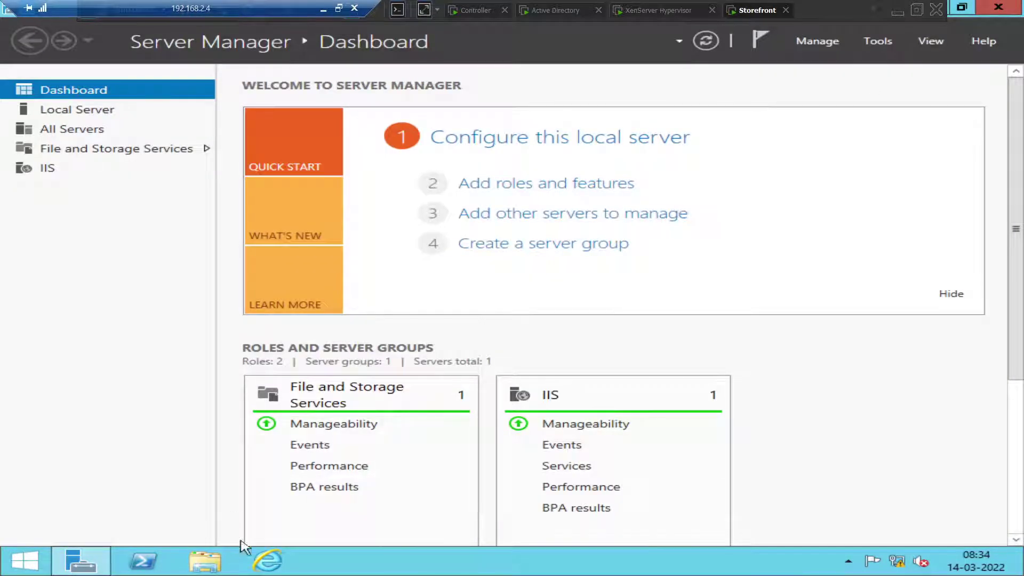
left_click(268, 565)
left_click(287, 28)
type("storefront/")
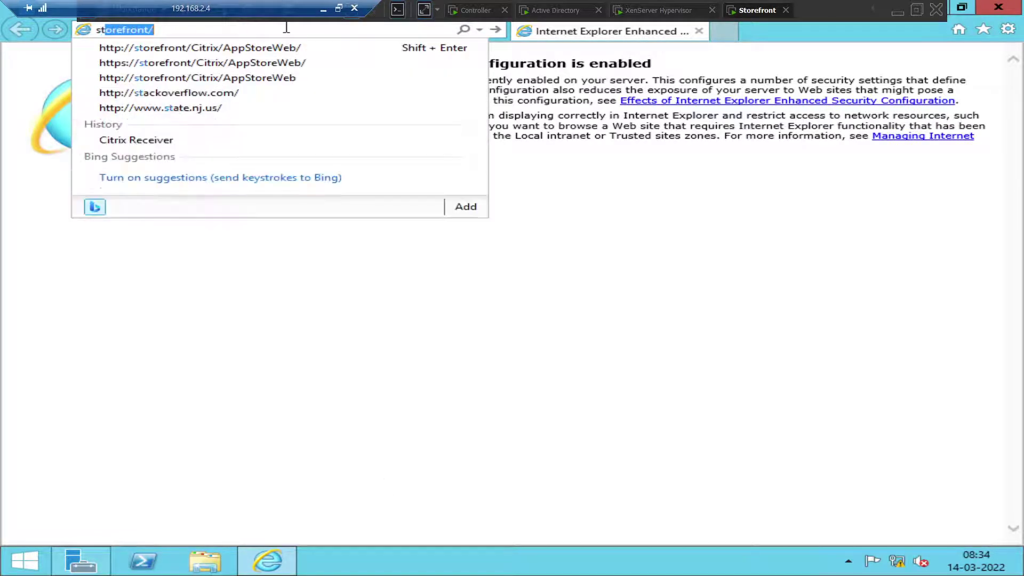
key("Down")
key("Return")
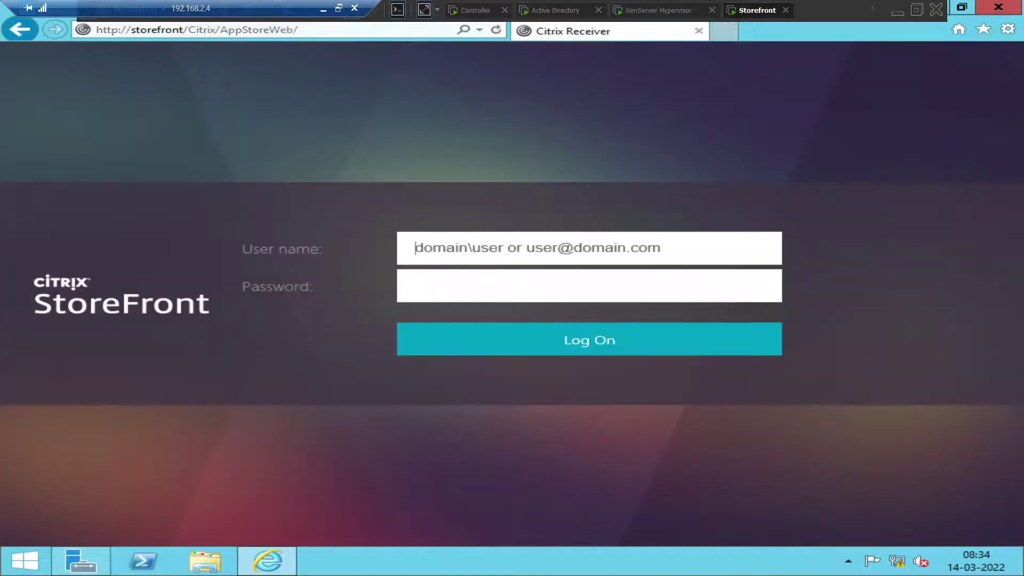
type("vdila")
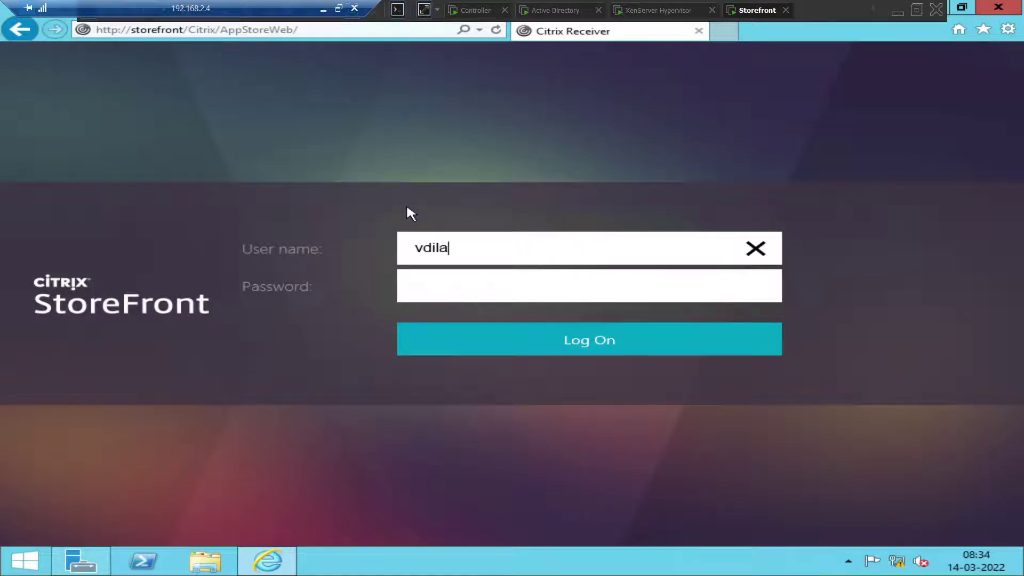
type("b\\citrixus")
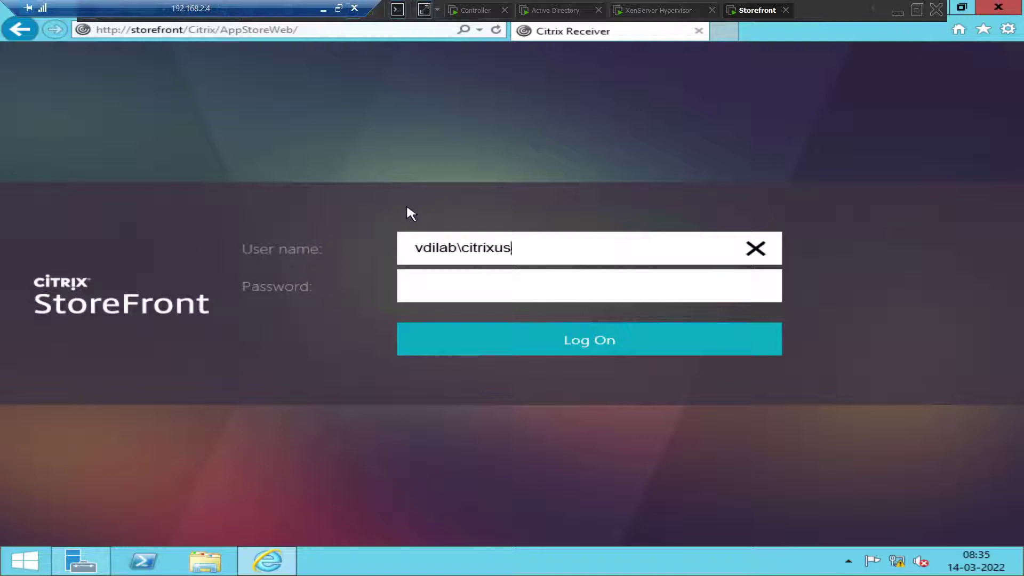
type("er1")
key("Tab")
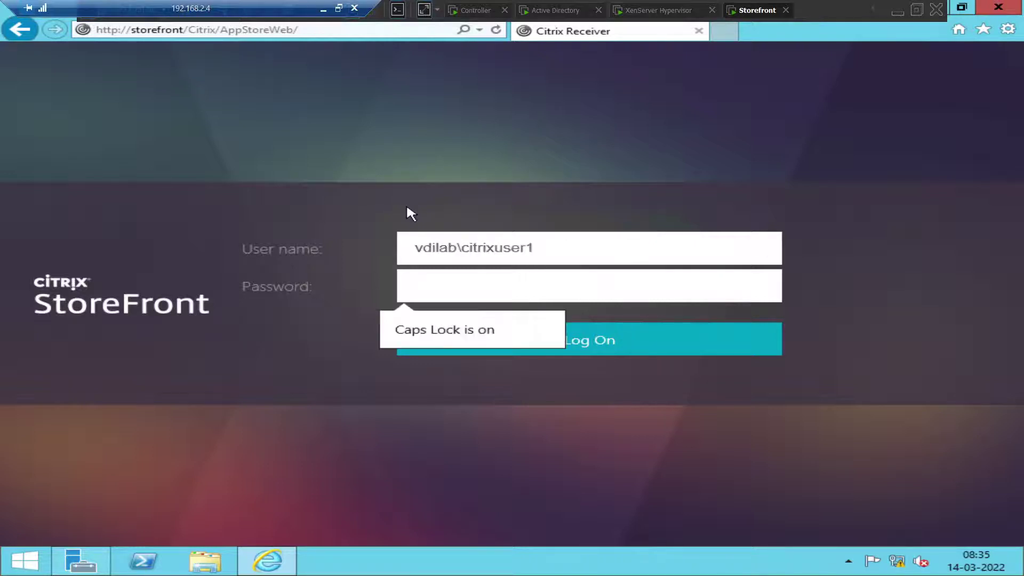
type("•••••")
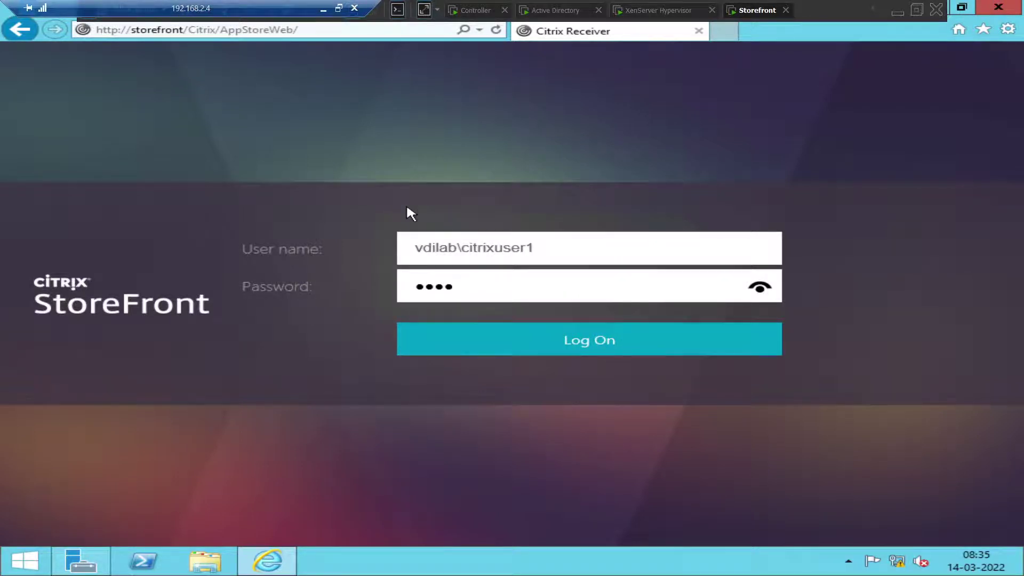
type("•••")
key("Return")
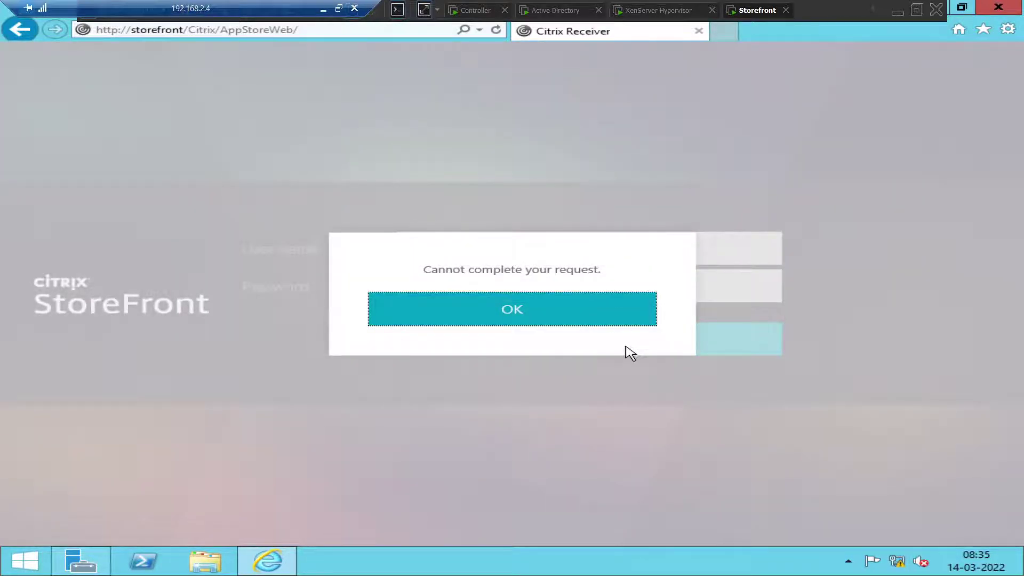
left_click(514, 315)
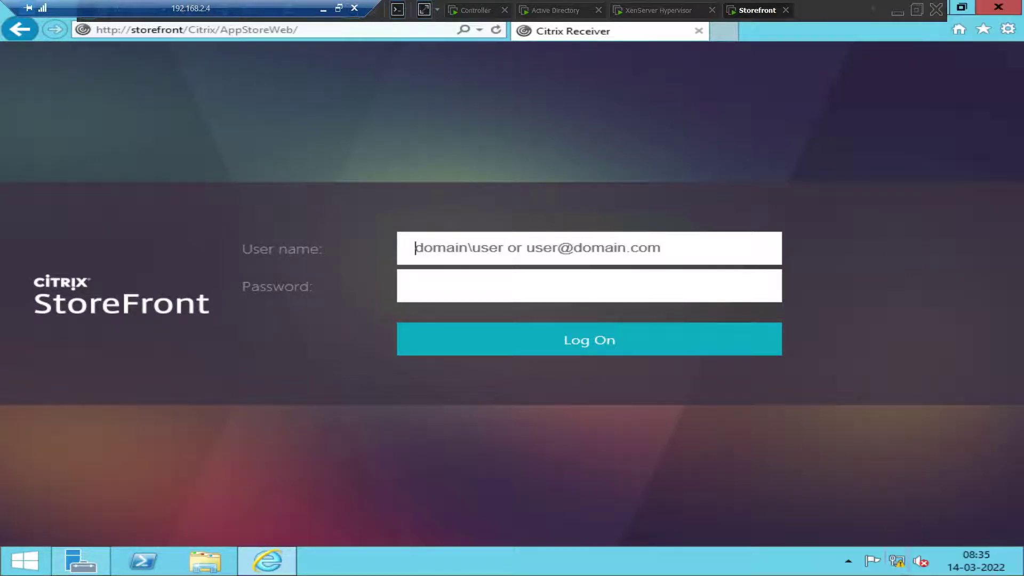
Step: Search for 'services' from the Search charm and open the Services console
mouse_move(1013, 566)
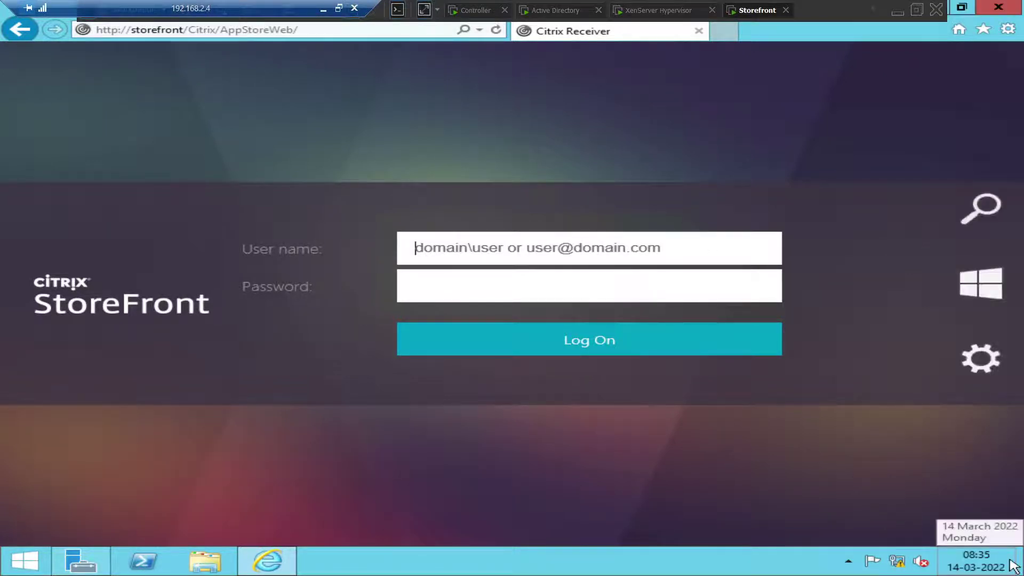
left_click(1006, 211)
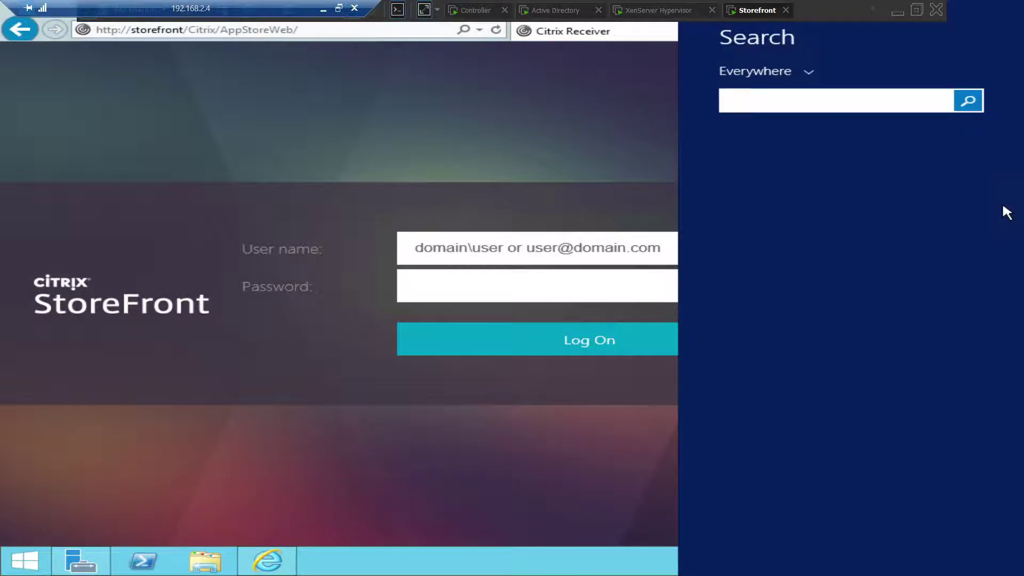
type("services")
left_click(859, 163)
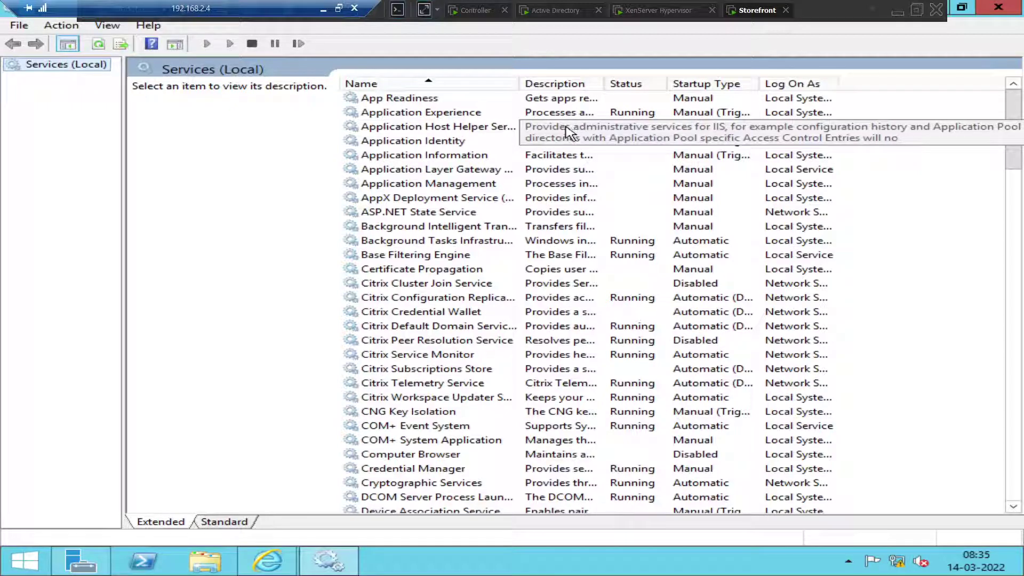
Step: Sort by Startup Type, step through the Citrix services, and select the stopped Citrix Credential Wallet
left_click(696, 86)
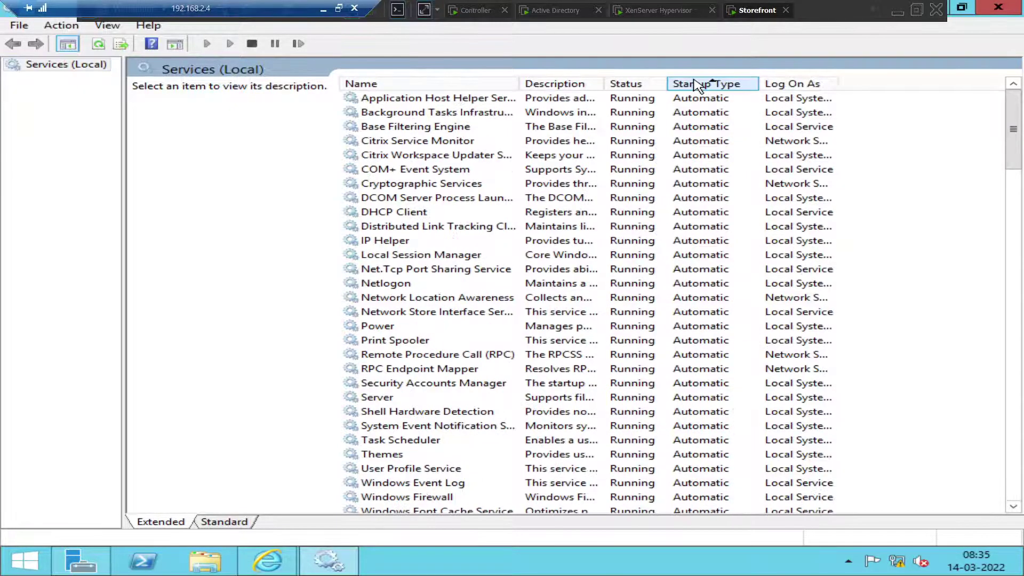
left_click(457, 183)
scroll(460, 197, "down", 7)
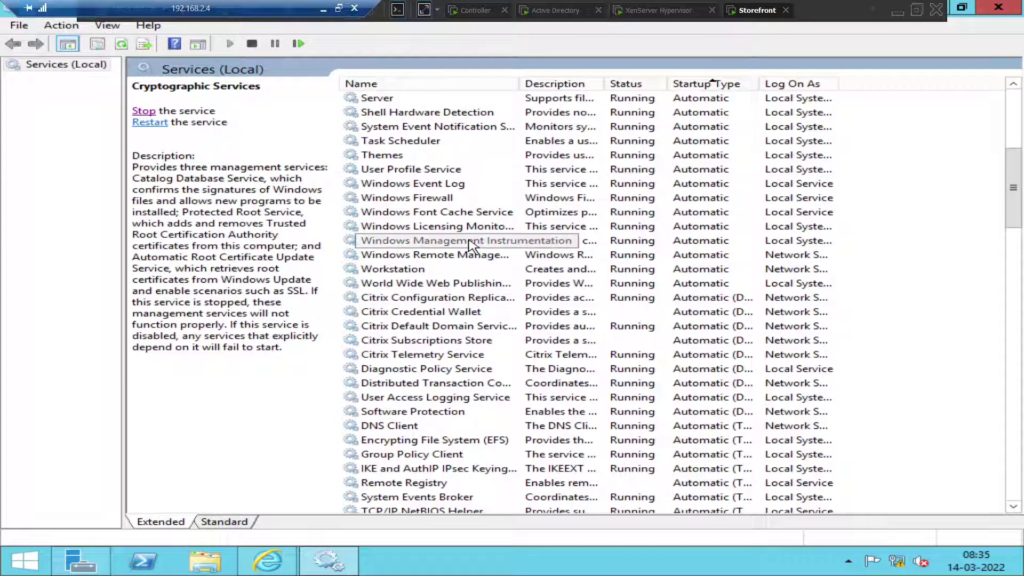
left_click(379, 302)
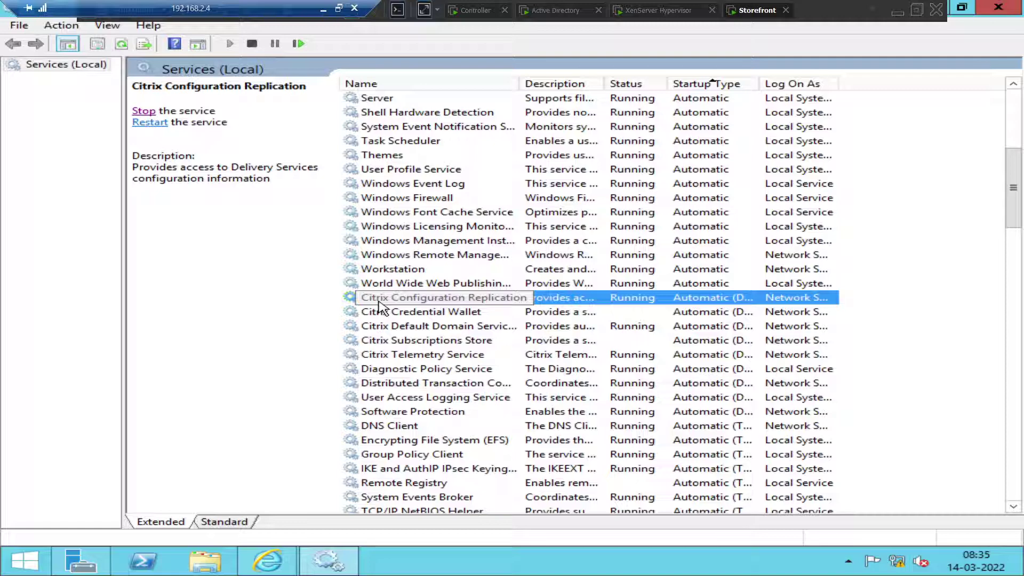
key("Down")
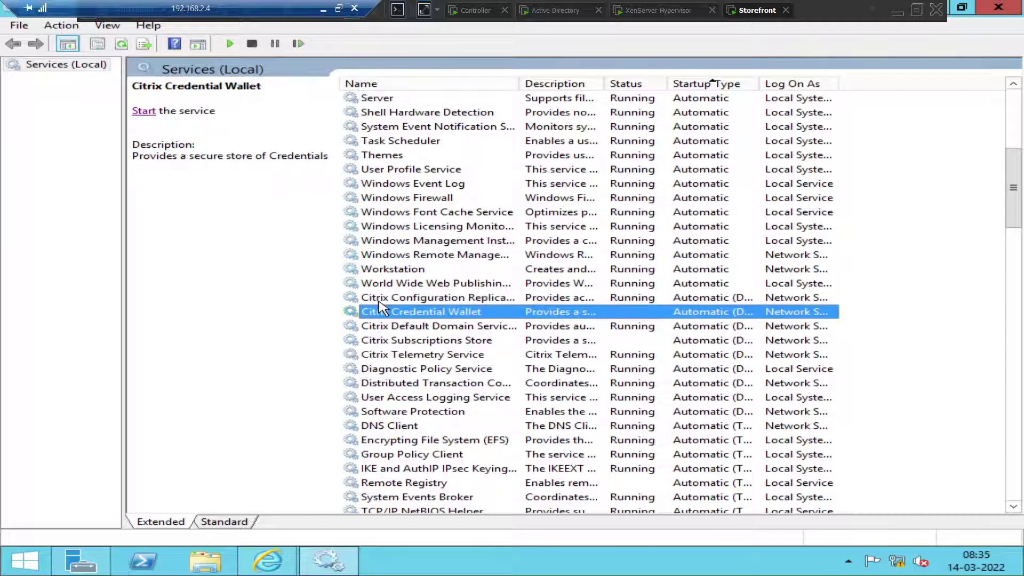
key("Down")
key("Down")
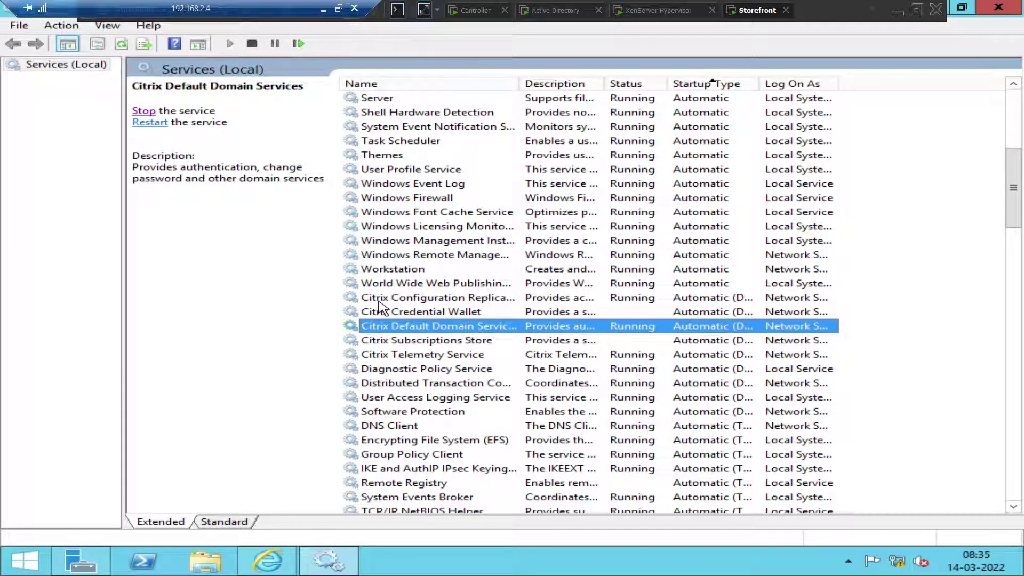
key("Down")
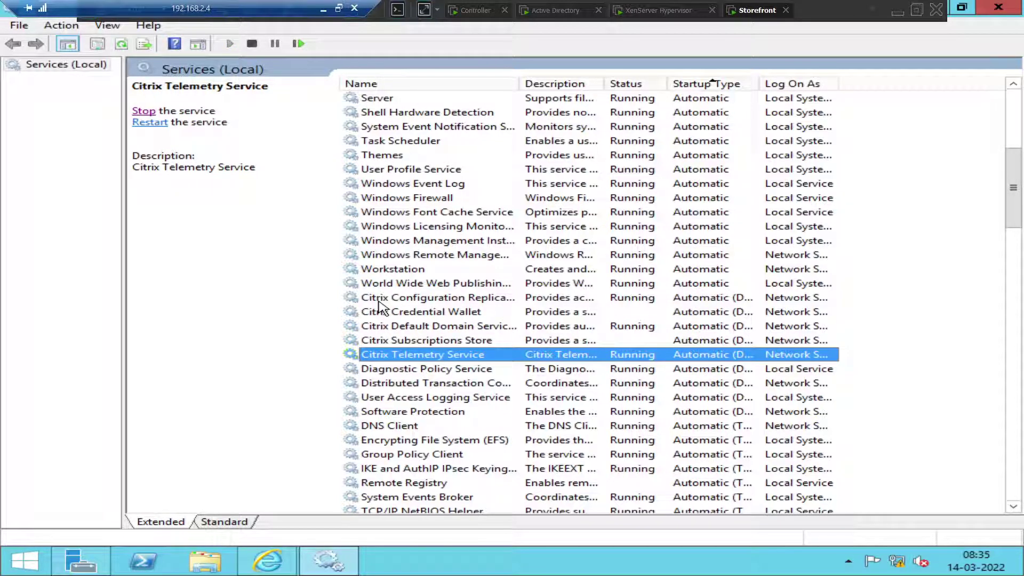
left_click(448, 314)
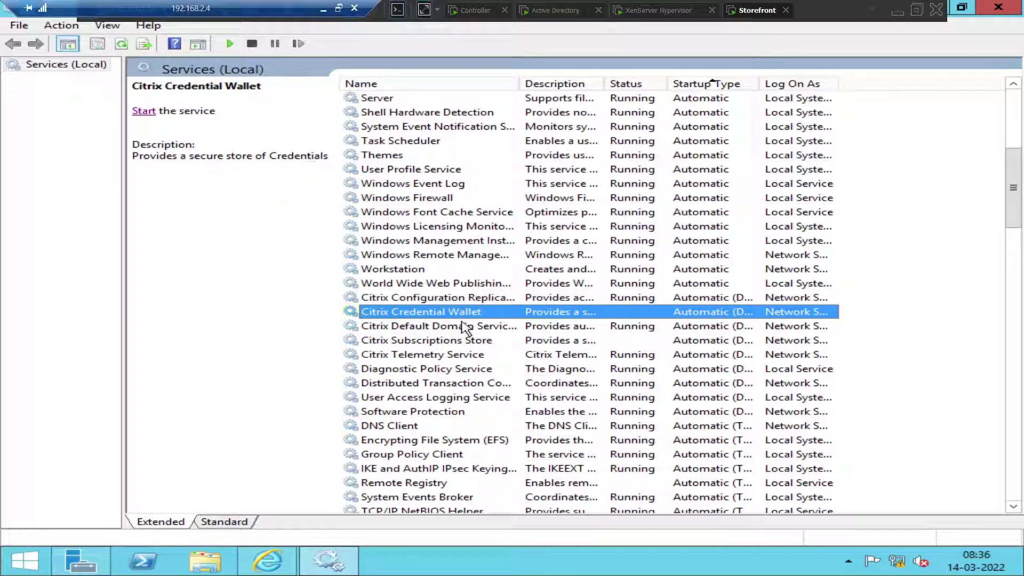
Step: Start Citrix Credential Wallet and Citrix Subscriptions Store, confirm Telemetry is running, then return to StoreFront
left_click(144, 112)
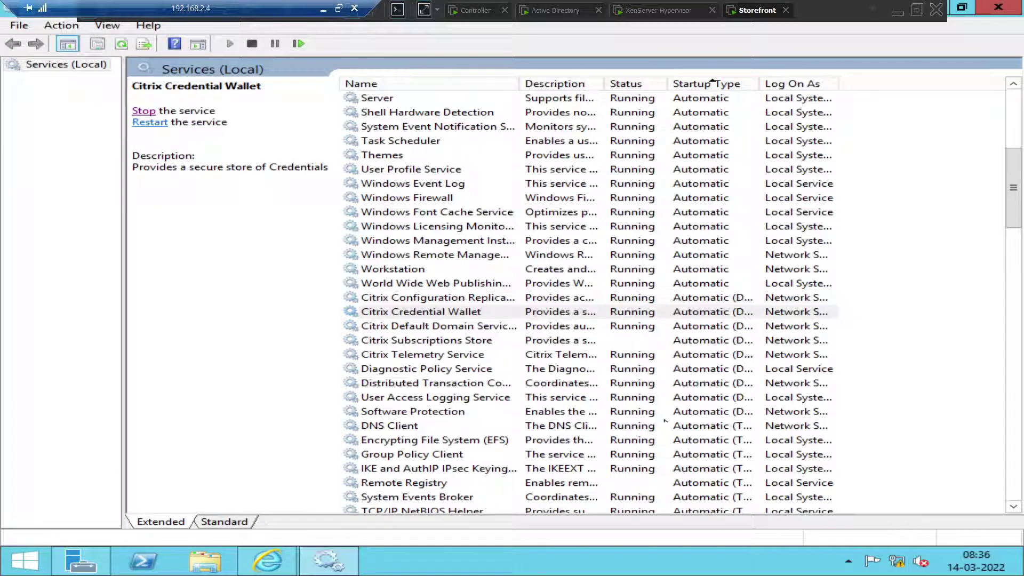
left_click(424, 345)
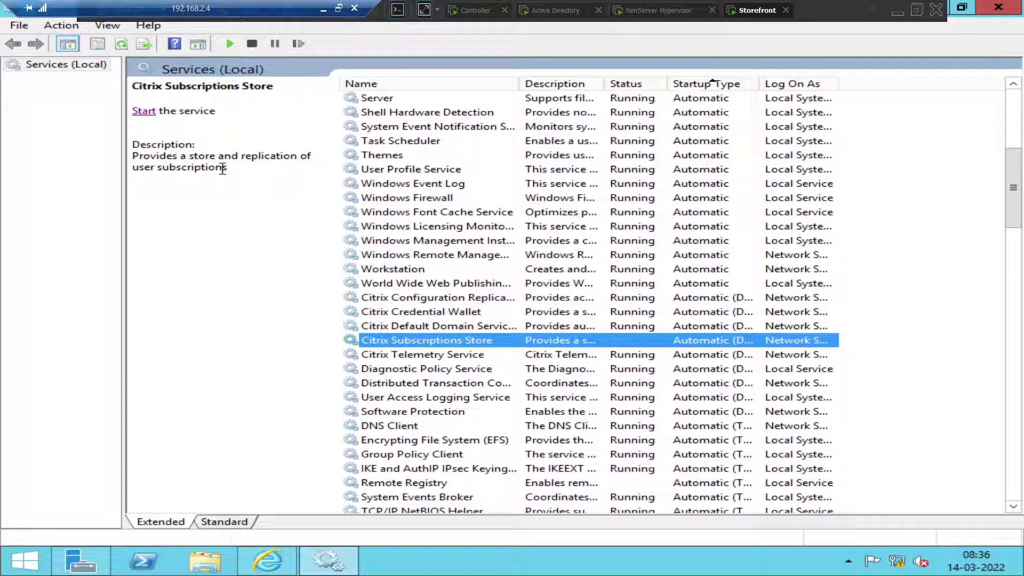
left_click(150, 113)
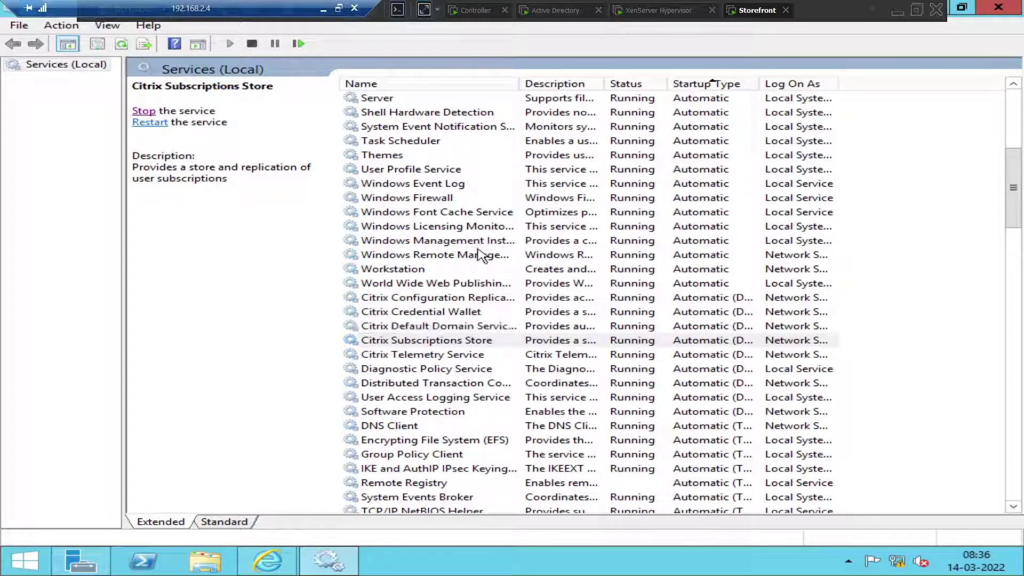
left_click(468, 356)
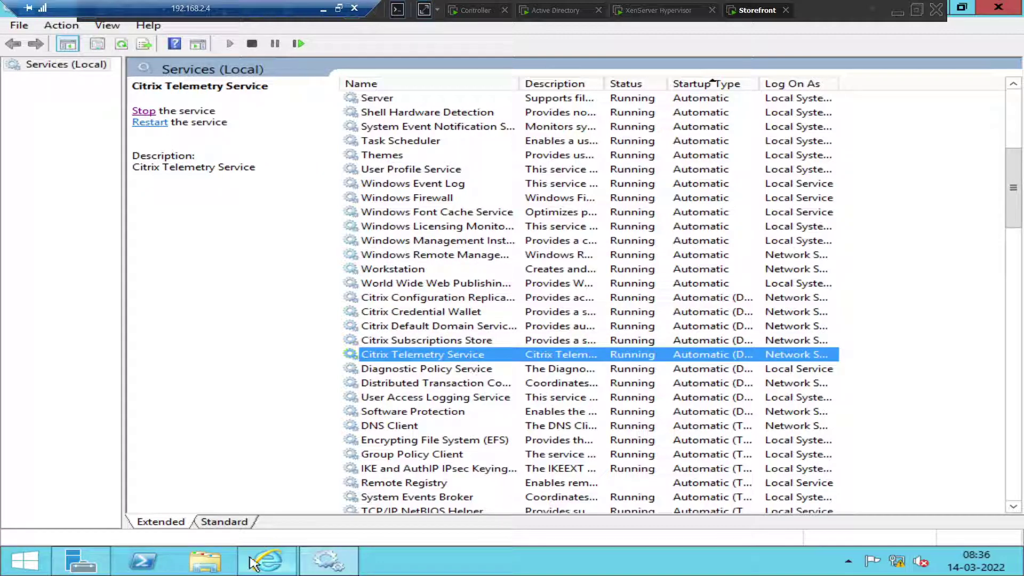
left_click(267, 562)
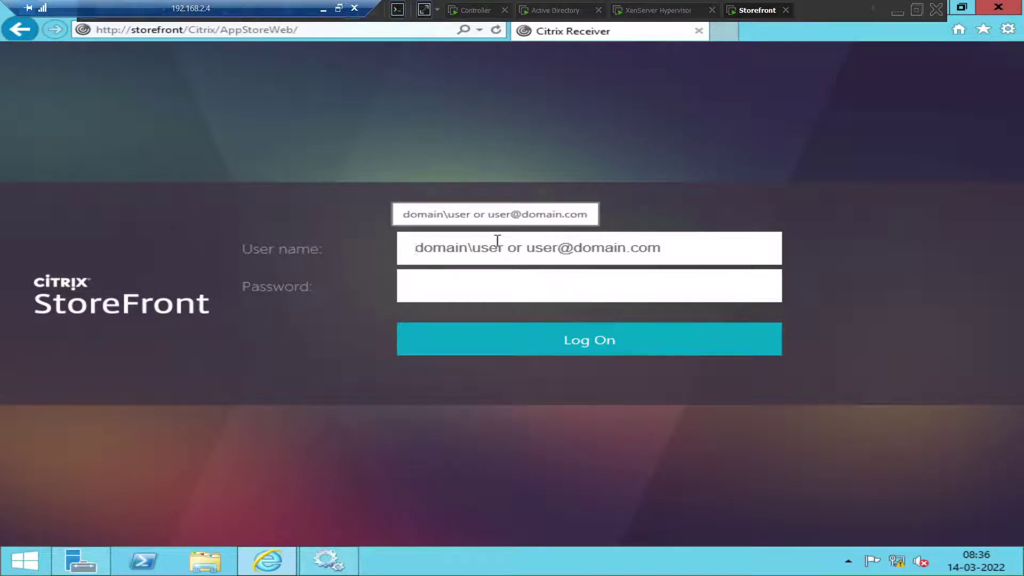
Step: Log on to StoreFront with the domain administrator credentials and show the Desktops tab
type("vd")
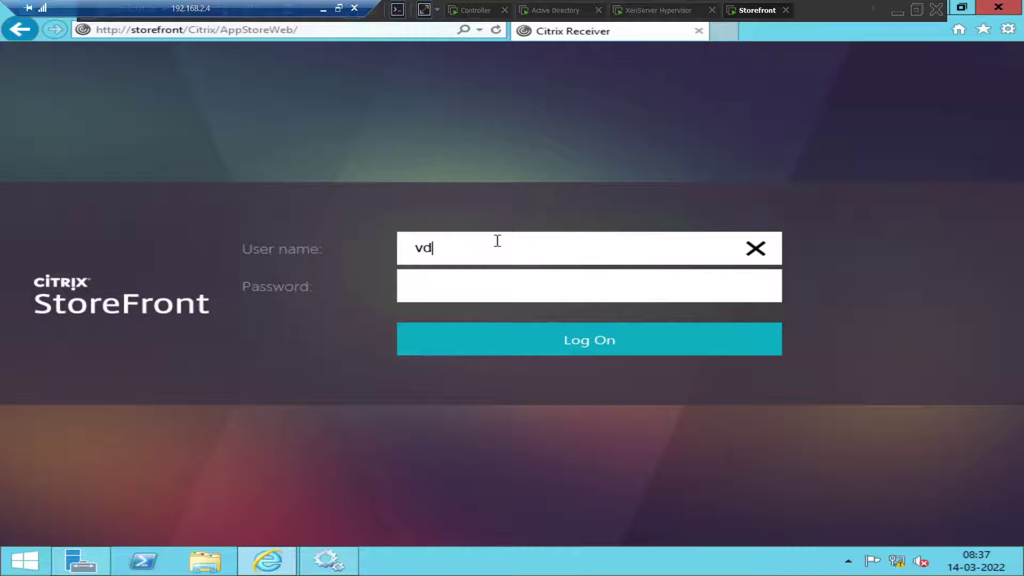
type("ilab\\administrator")
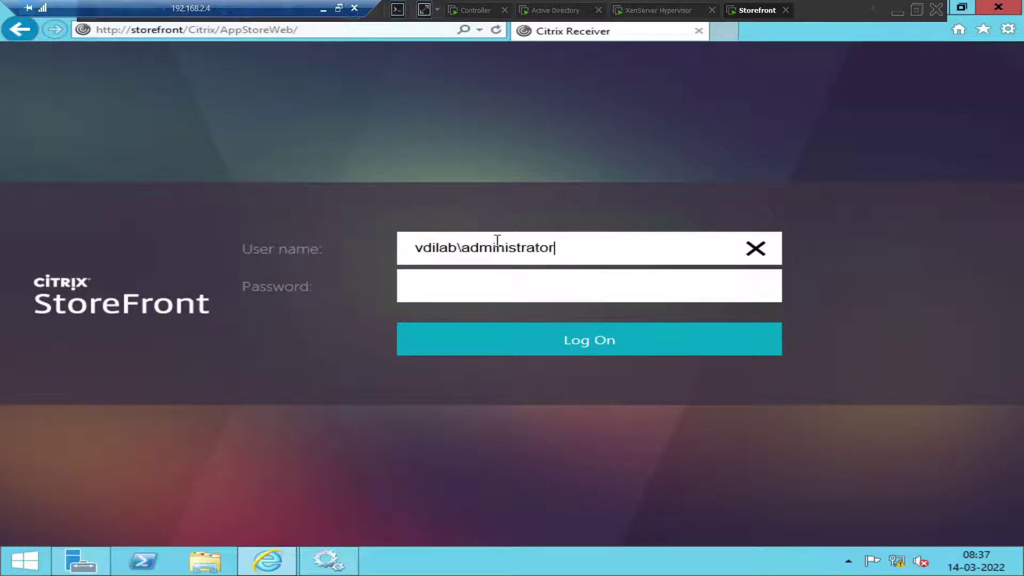
key("Tab")
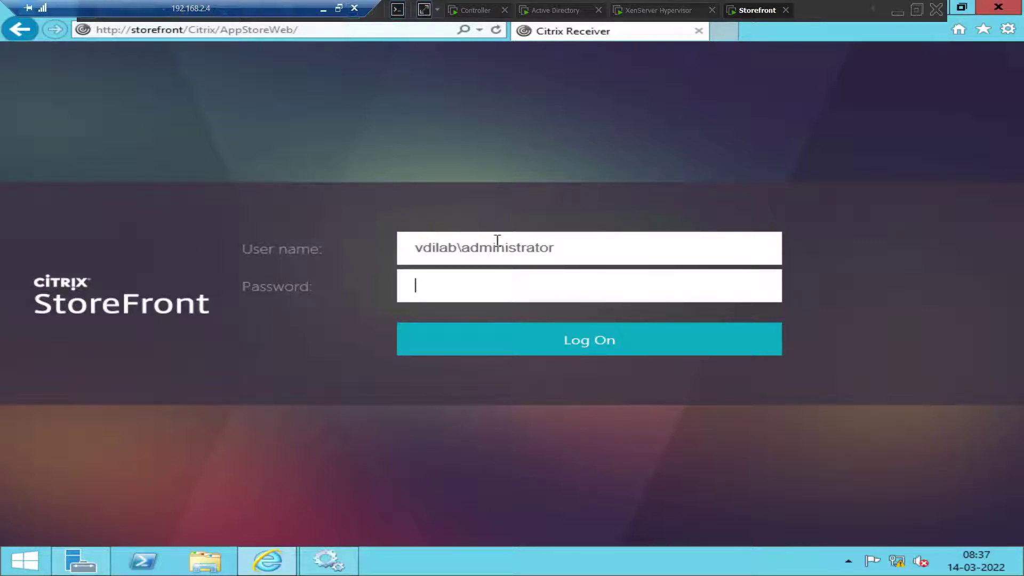
key("Caps_Lock")
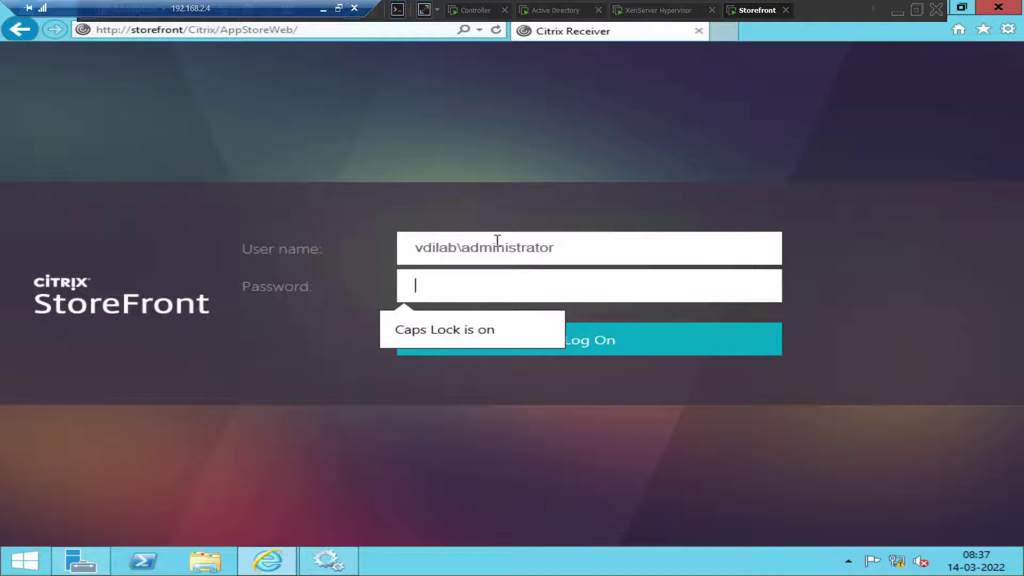
key("Caps_Lock")
type("•••••••")
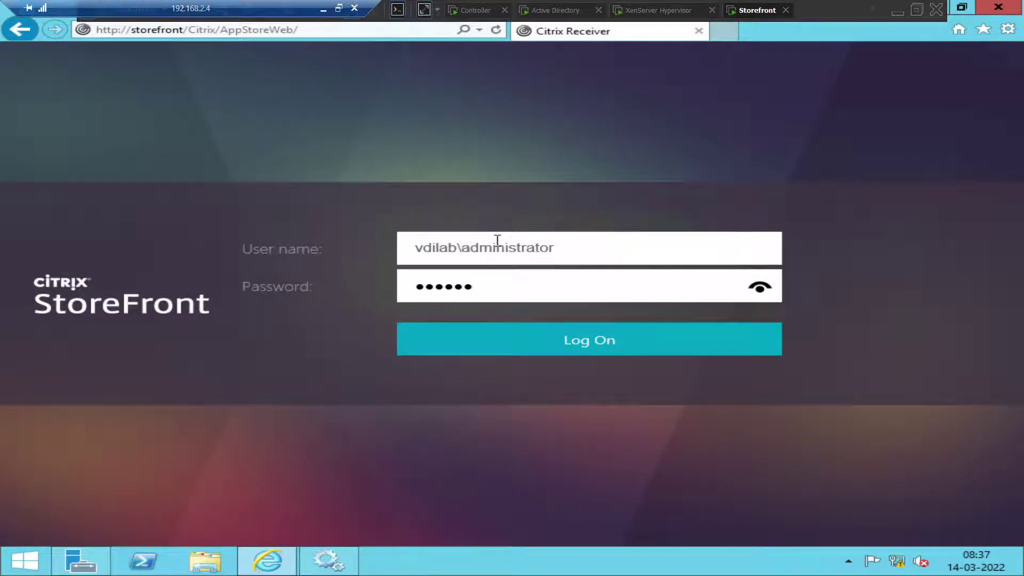
type("•••••")
key("Return")
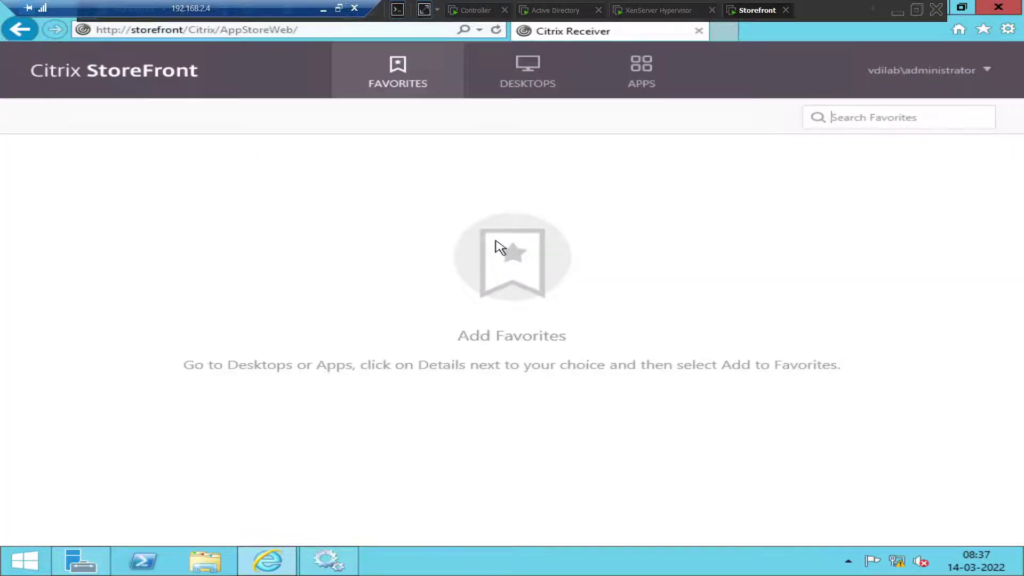
left_click(539, 95)
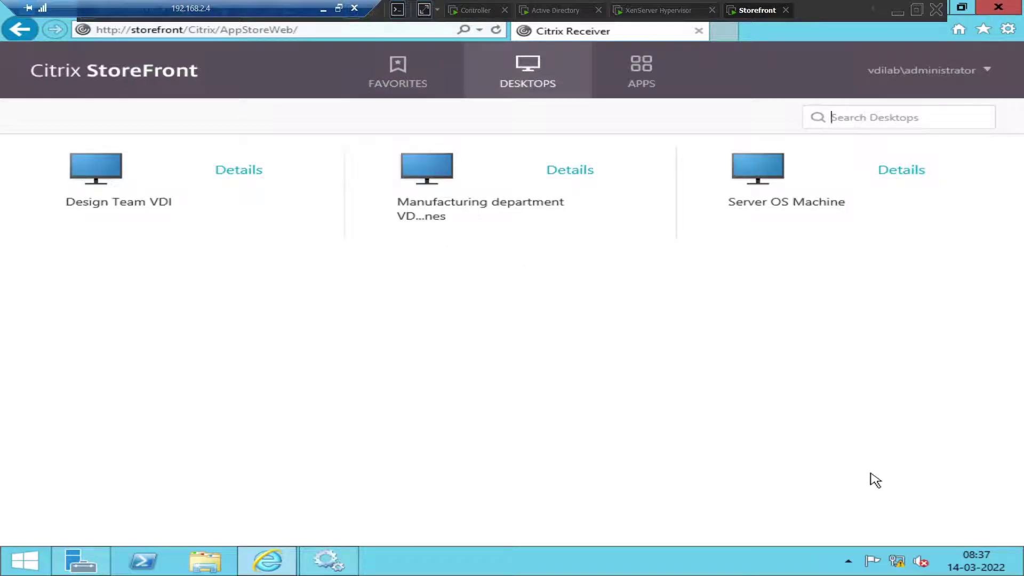
Step: Launch the Server OS Machine desktop, then disconnect it from the session's Start screen power options
left_click(775, 191)
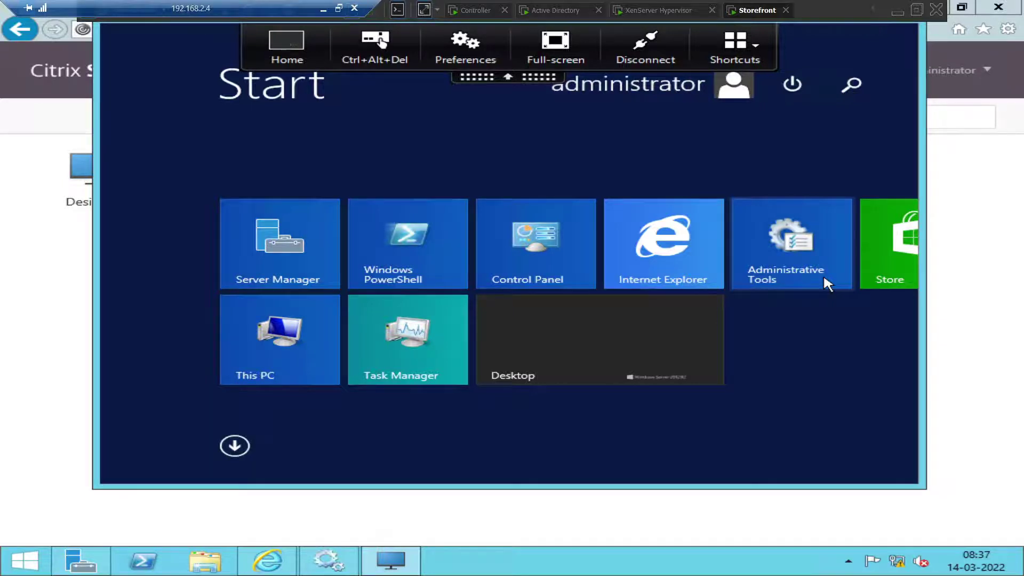
left_click(632, 328)
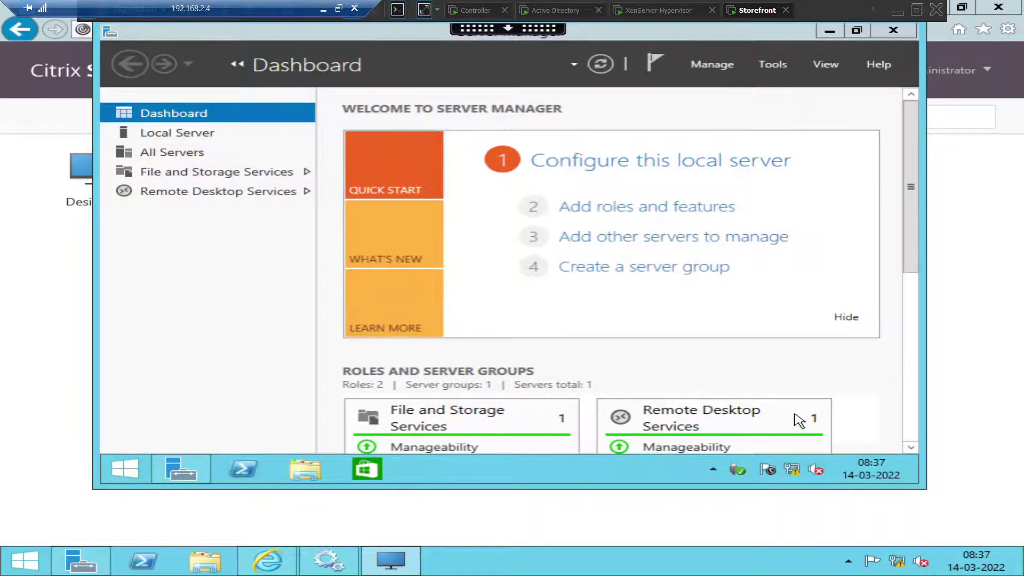
left_click(128, 470)
left_click(793, 84)
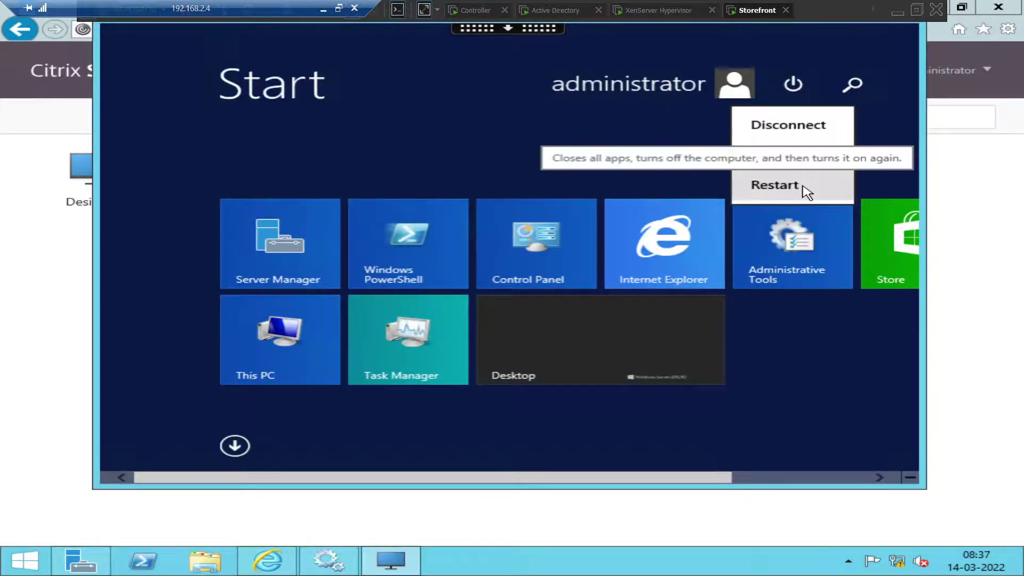
left_click(800, 135)
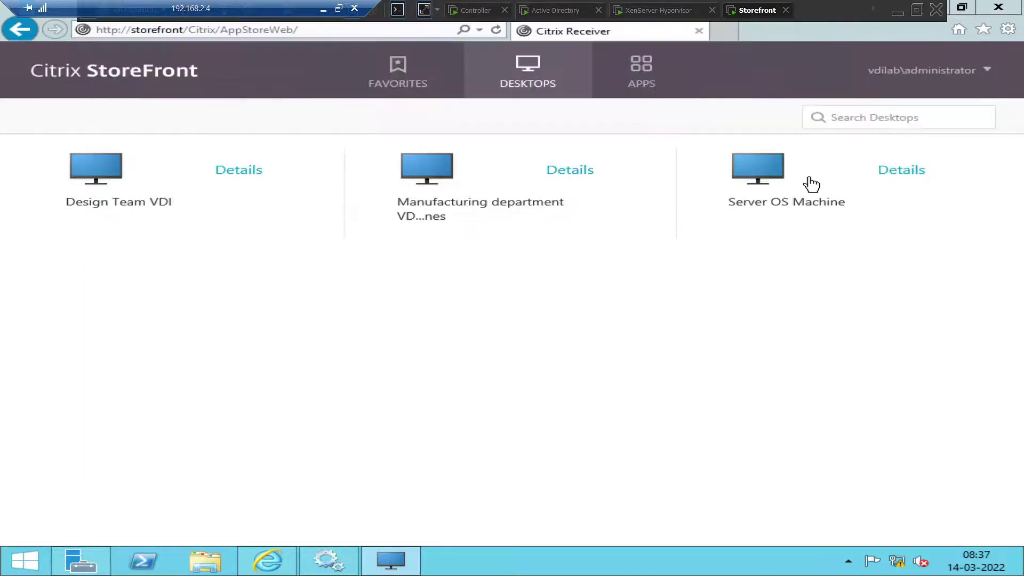
Step: Launch the Design Team VDI desktop so it opens in Desktop Viewer
left_click(94, 183)
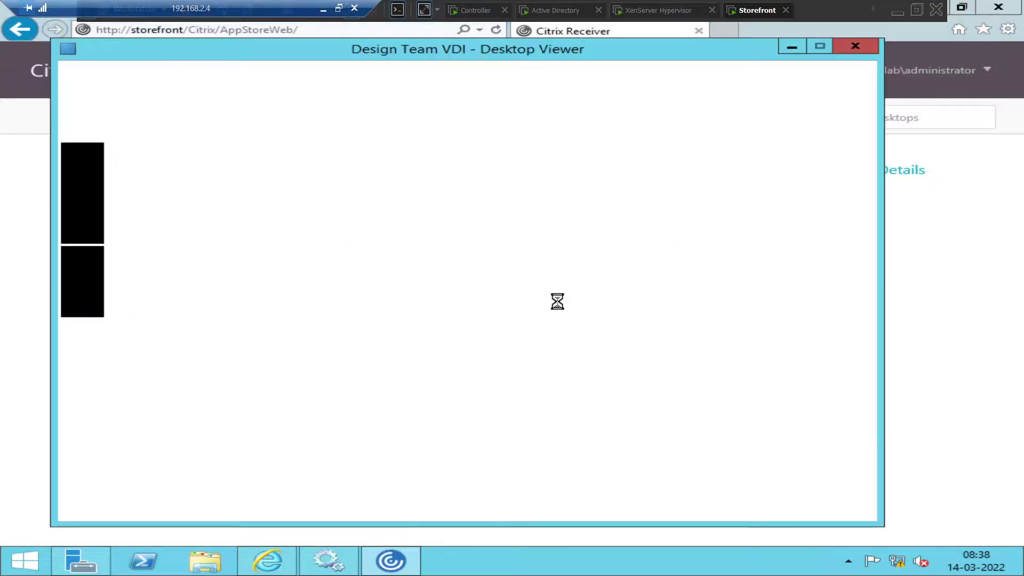